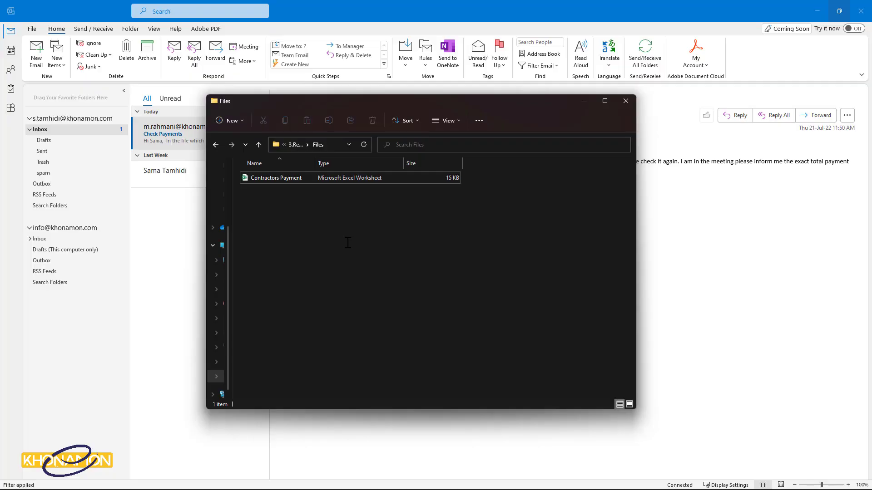
# Open the Contractors Payment workbook and check the SUM formula in the Total cell B17
pyautogui.doubleClick(284, 176)
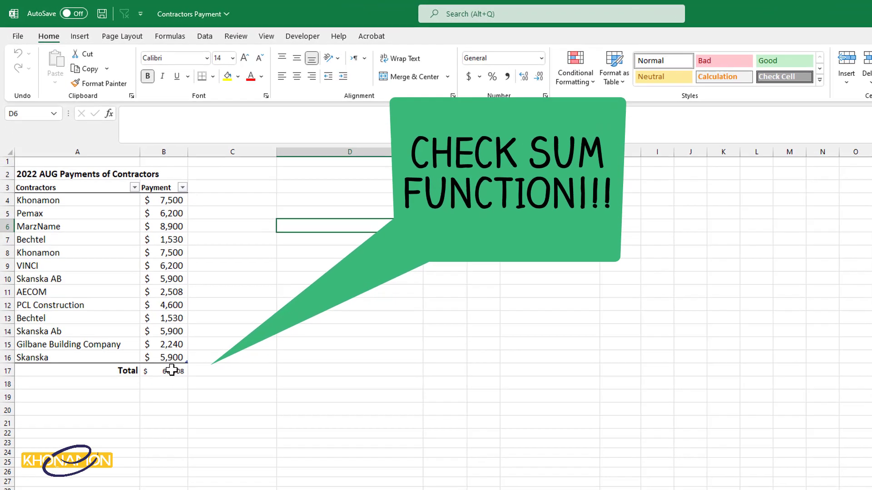
pyautogui.click(136, 304)
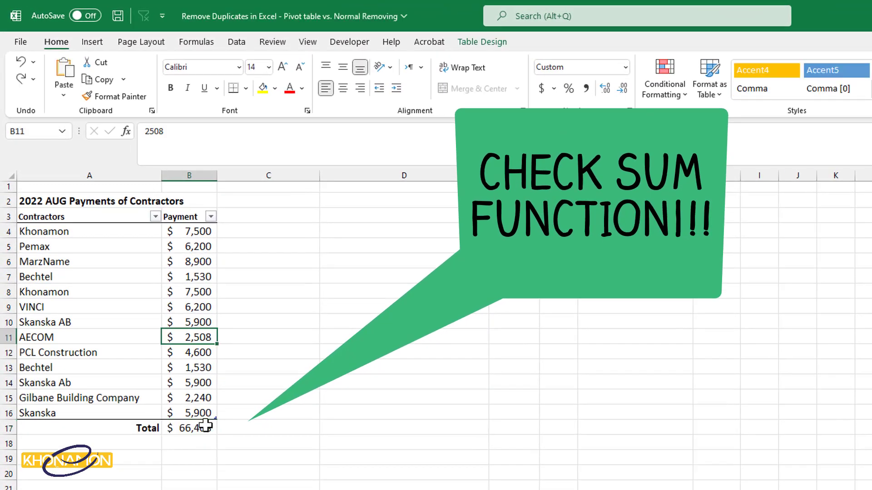
pyautogui.doubleClick(143, 303)
pyautogui.click(202, 428)
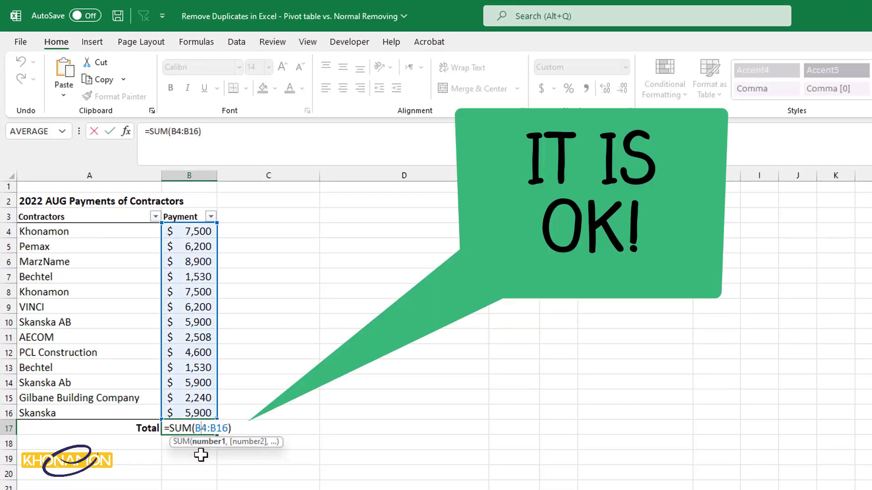
pyautogui.press('Return')
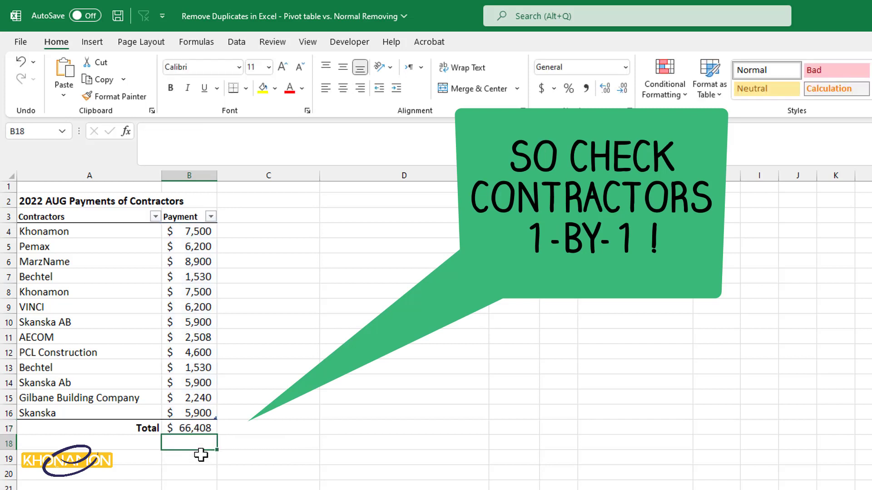
# Check the contractor list for repeated entries, comparing the Khonamon rows 4 and 8 across contractor and payment
pyautogui.moveTo(49, 231); pyautogui.dragTo(145, 235)
pyautogui.click(114, 262)
pyautogui.click(127, 292)
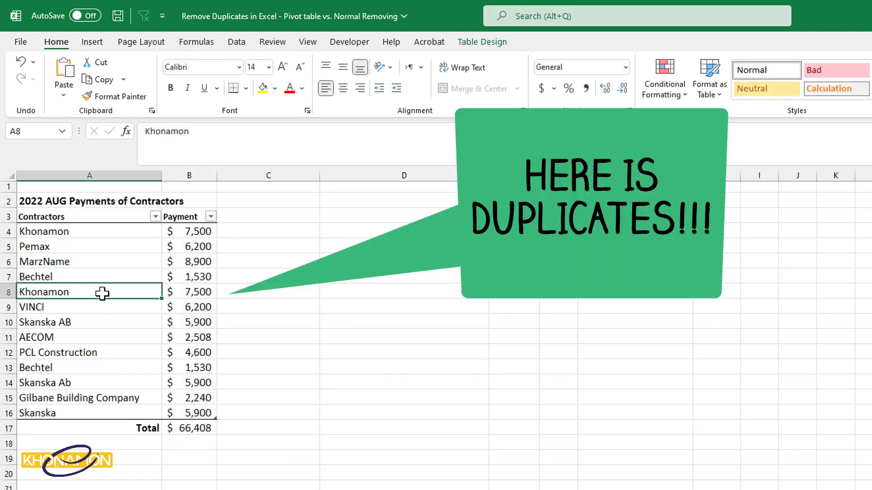
pyautogui.moveTo(72, 292); pyautogui.dragTo(179, 286)
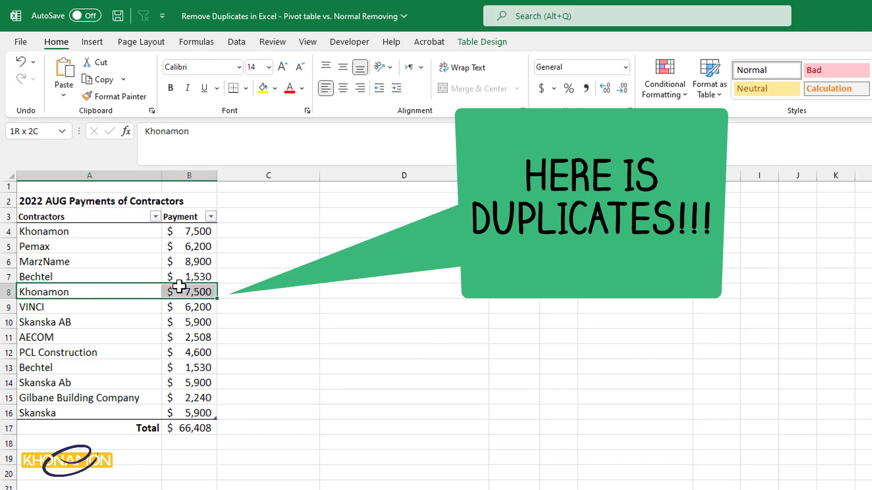
pyautogui.moveTo(63, 231); pyautogui.dragTo(183, 231)
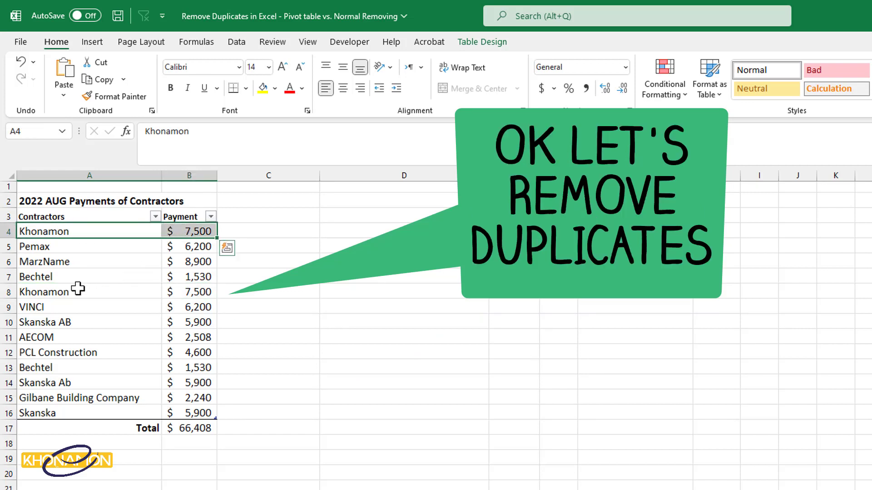
# Try to delete the repeated Khonamon entry in row 8
pyautogui.rightClick(13, 292)
pyautogui.click(77, 418)
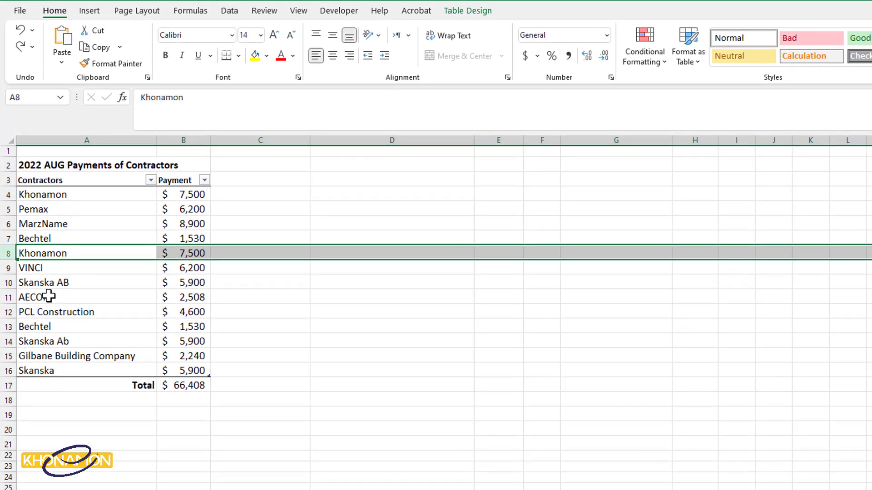
# Remove duplicates from the contractor payments table, matching both the Contractors and Payment columns and treating the data as having headers
pyautogui.click(45, 270)
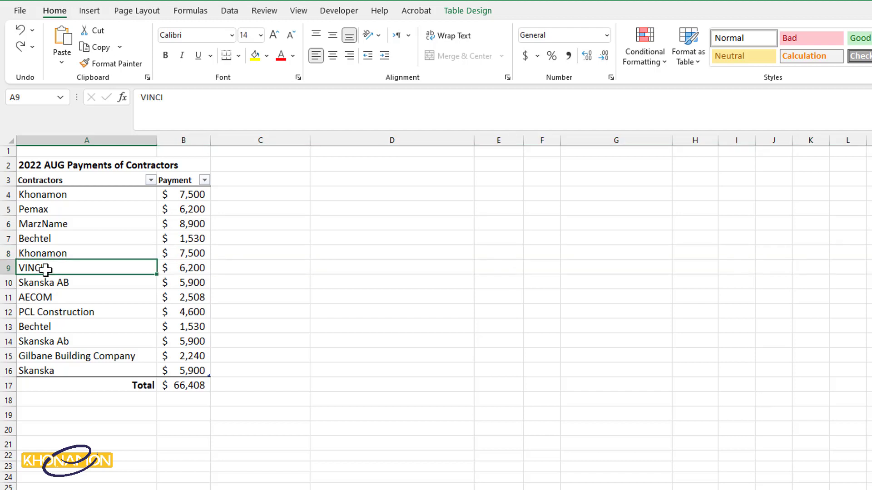
pyautogui.click(232, 14)
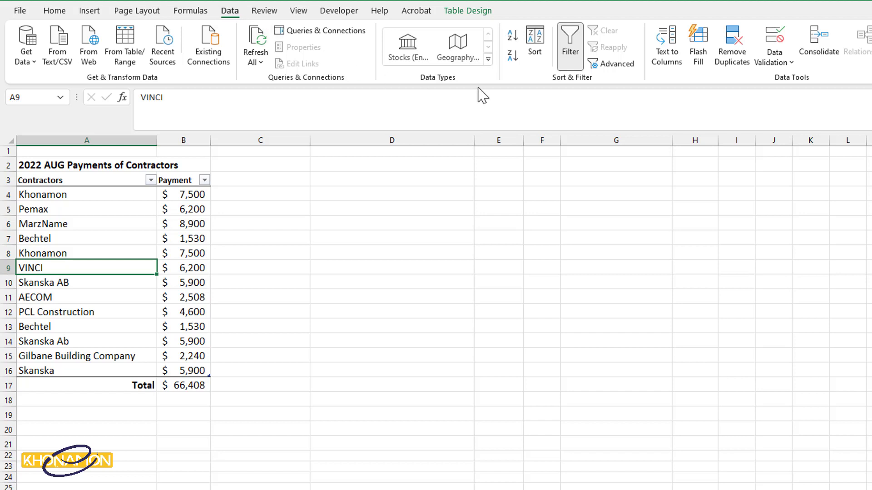
pyautogui.click(731, 68)
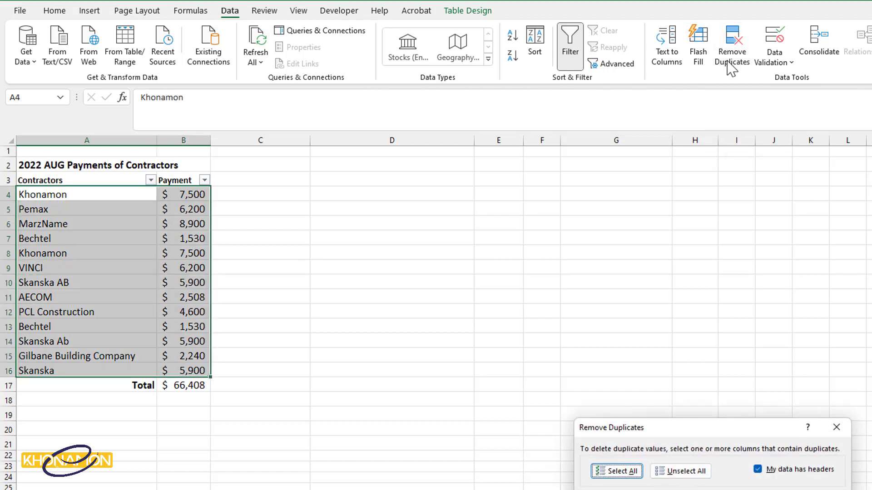
pyautogui.moveTo(736, 433); pyautogui.dragTo(459, 223)
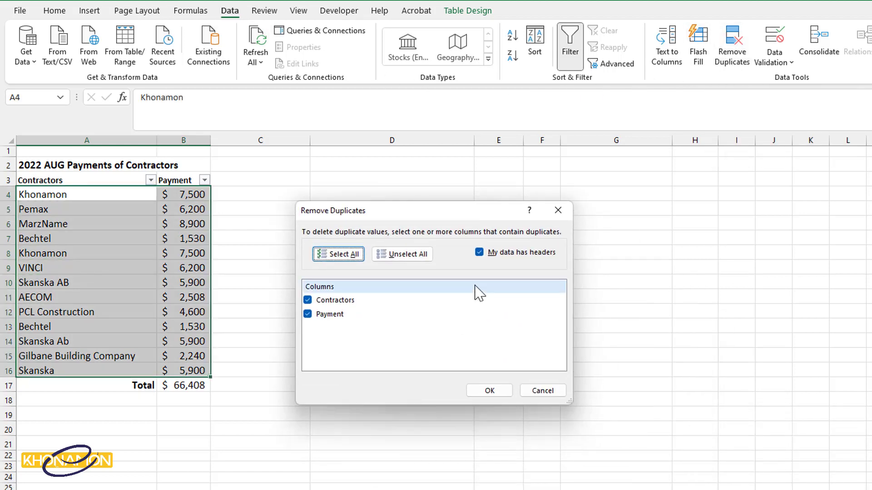
pyautogui.click(481, 254)
pyautogui.click(480, 254)
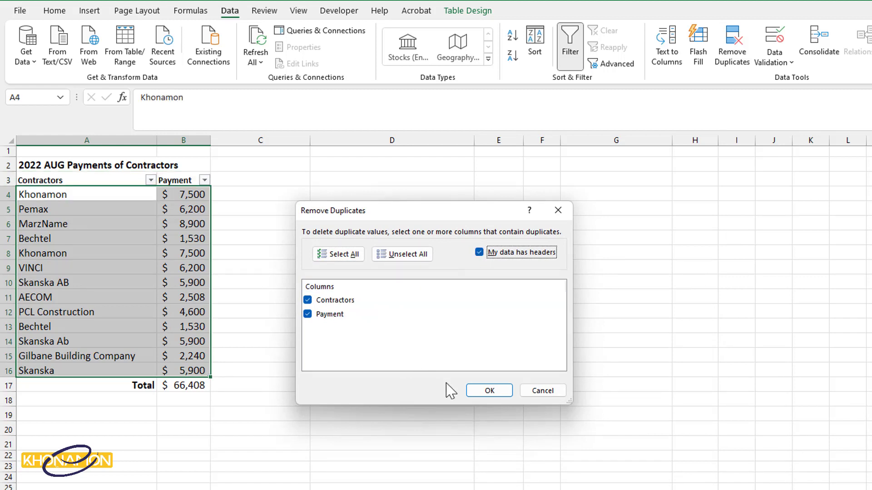
pyautogui.click(480, 392)
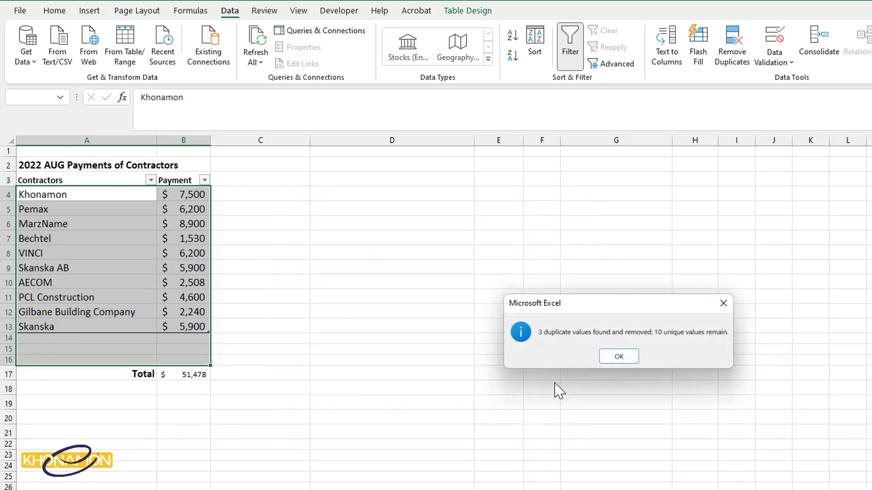
pyautogui.click(619, 357)
pyautogui.click(187, 374)
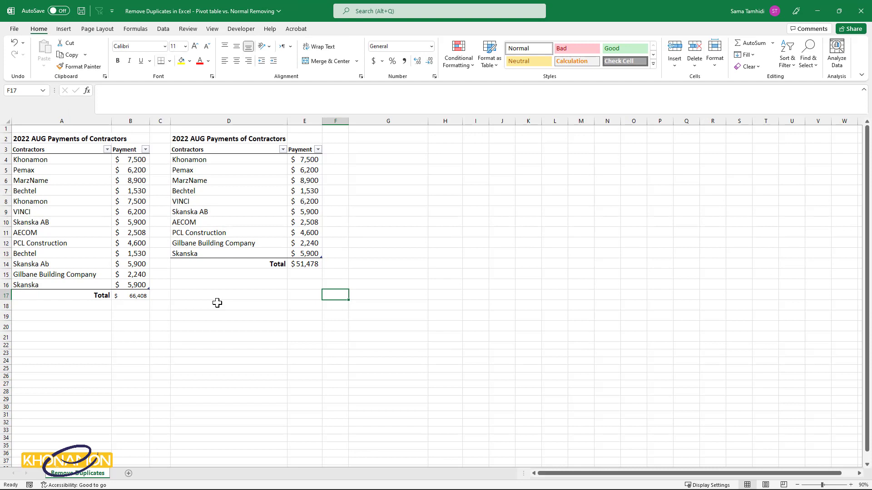
# Load the original contractor payments table in columns A:B into the Power Query Editor
pyautogui.click(92, 217)
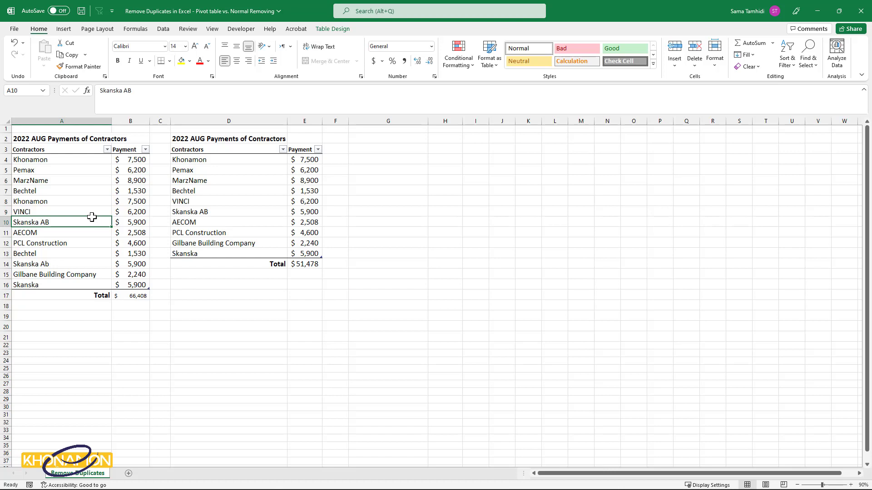
pyautogui.click(155, 30)
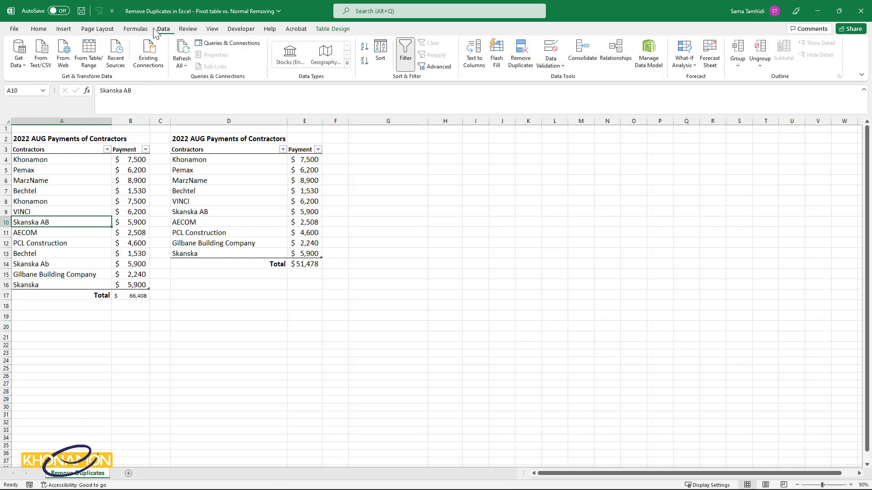
pyautogui.click(95, 51)
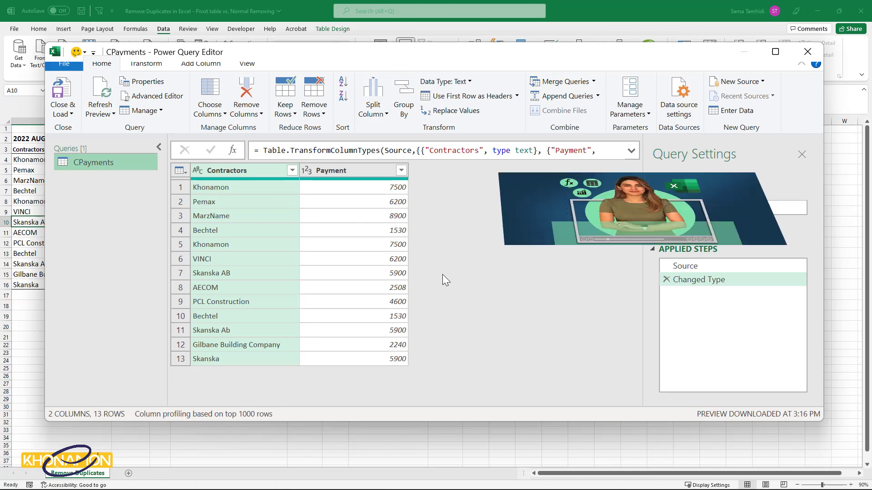
# Remove the duplicate rows from the CPayments query based on the Contractors column
pyautogui.click(241, 262)
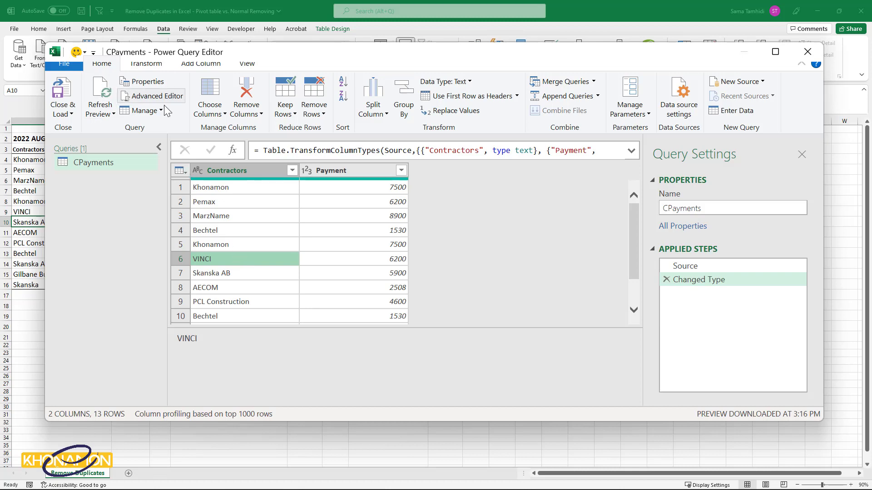
pyautogui.click(324, 114)
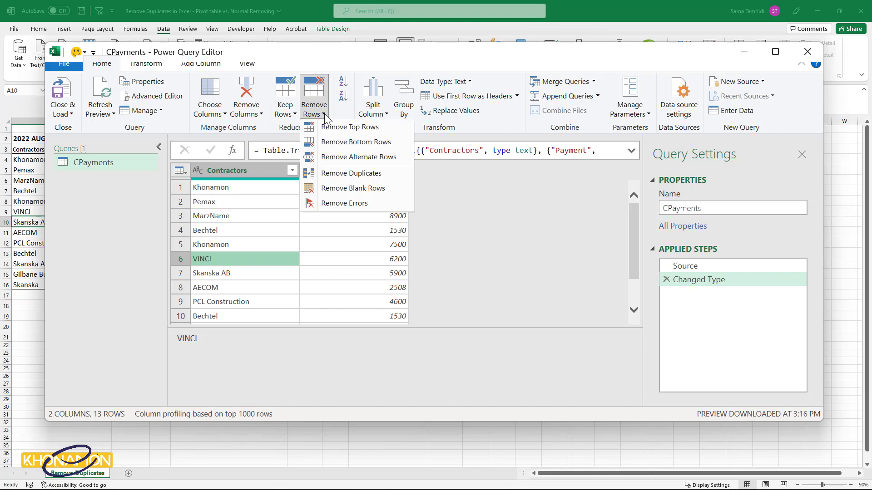
pyautogui.click(332, 173)
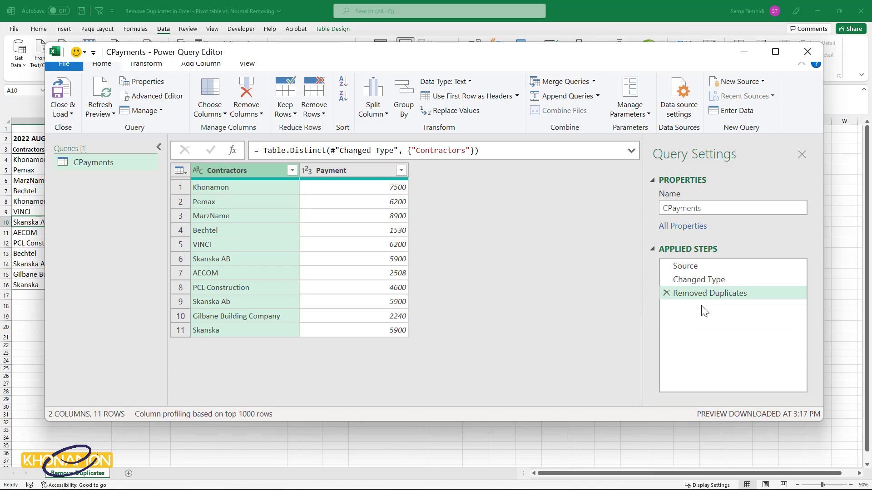
# Close the query and load its result as a table into the existing Remove Duplicates worksheet at cell G3
pyautogui.click(72, 114)
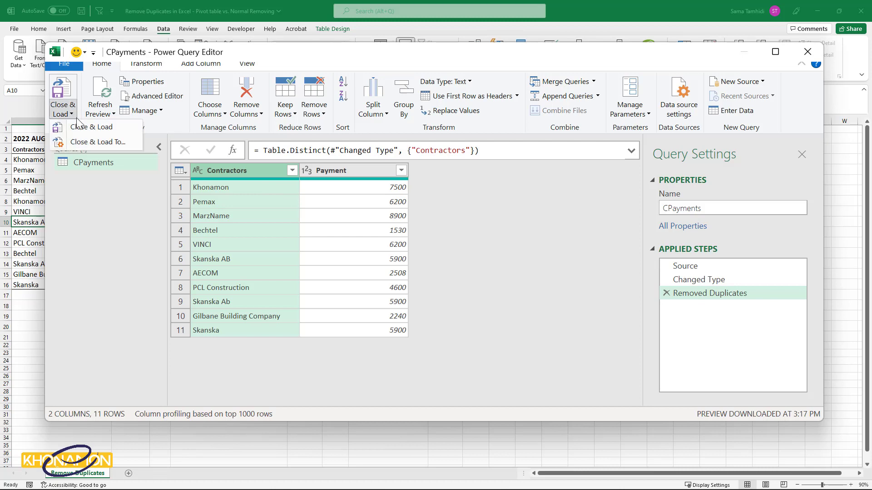
pyautogui.click(79, 142)
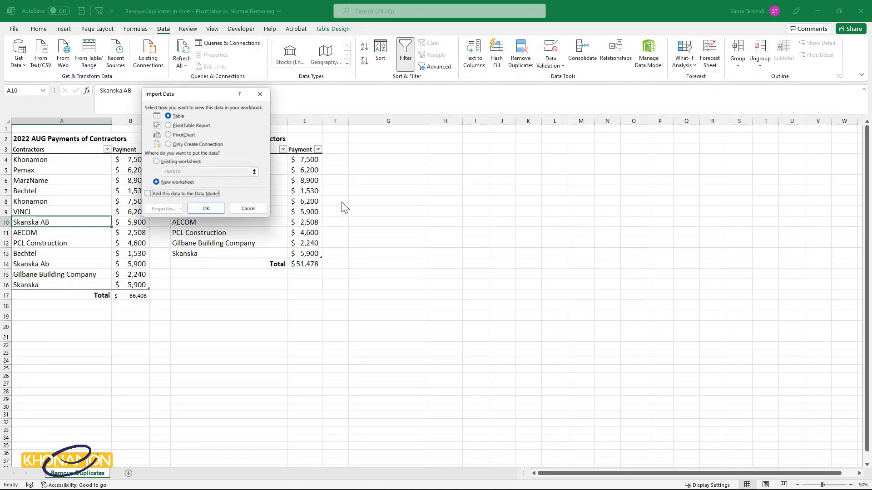
pyautogui.click(168, 116)
pyautogui.click(171, 162)
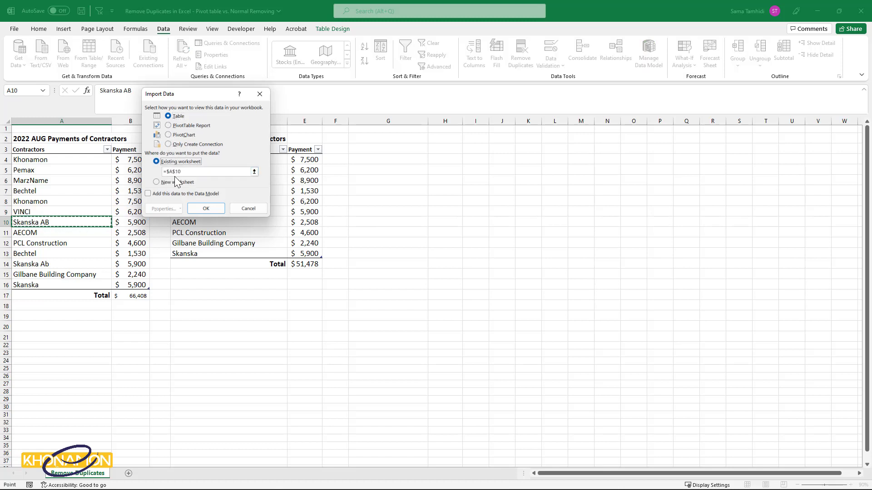
pyautogui.moveTo(193, 171); pyautogui.dragTo(157, 165)
pyautogui.press('BackSpace')
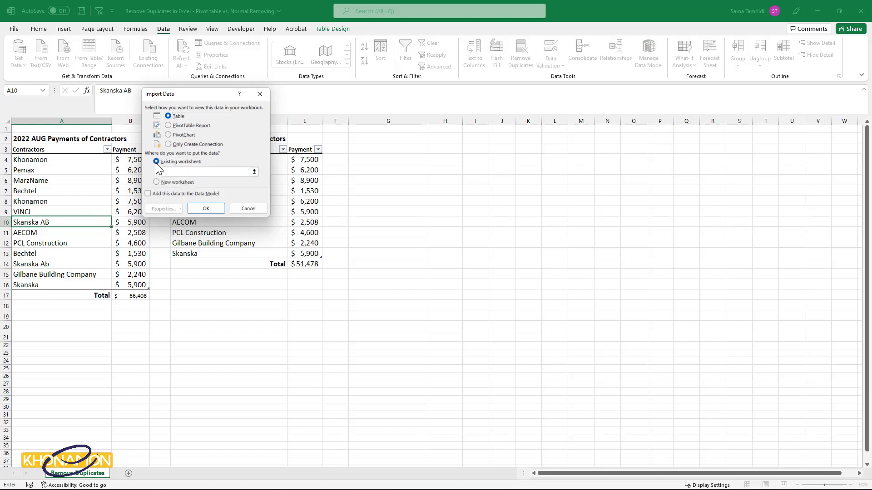
pyautogui.click(394, 148)
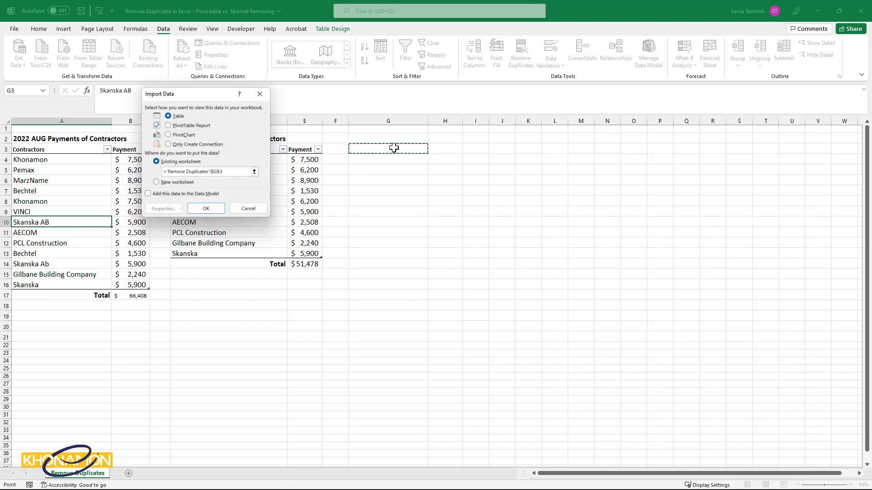
pyautogui.click(206, 208)
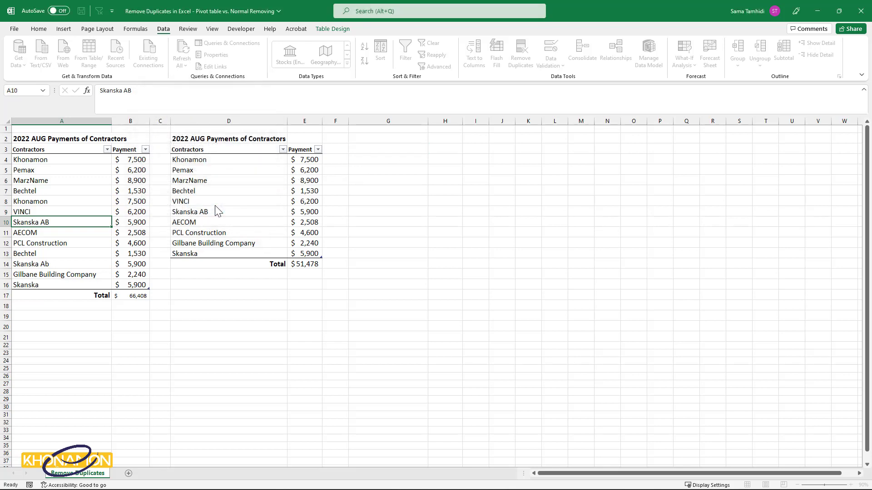